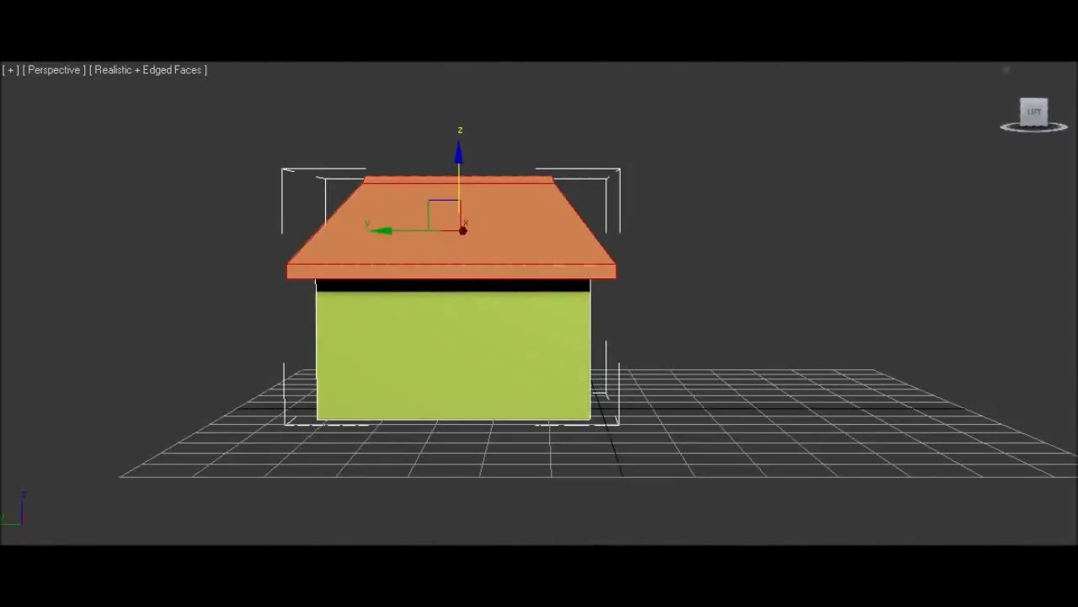
Step: Use the ViewCube to check the new wall edge loops from the left side and an elevated corner
{"action": "left_click", "coordinate": [1046, 99]}
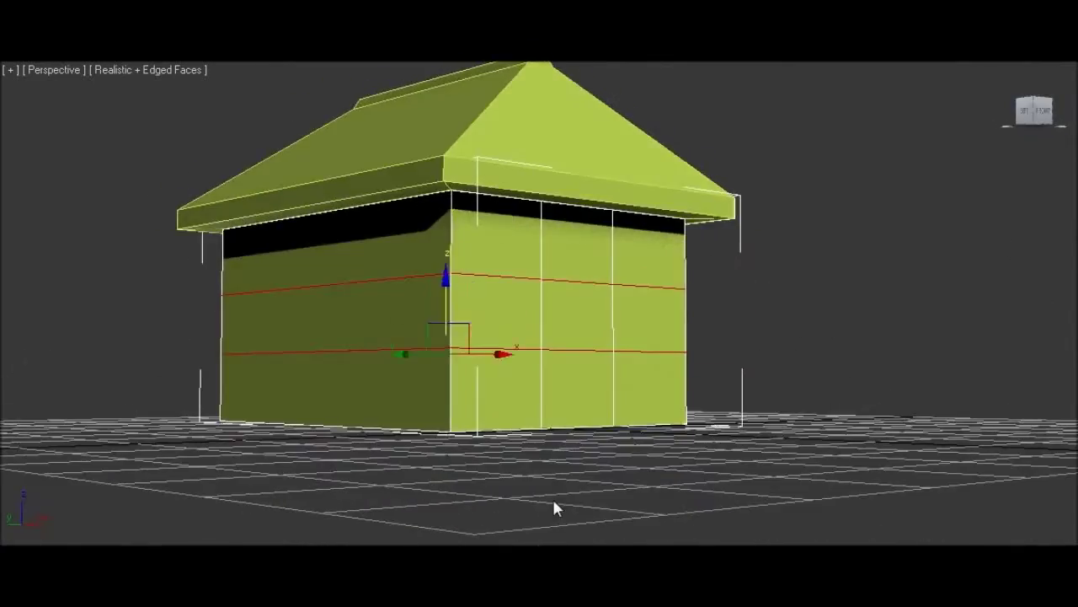
{"action": "left_click", "coordinate": [1035, 110]}
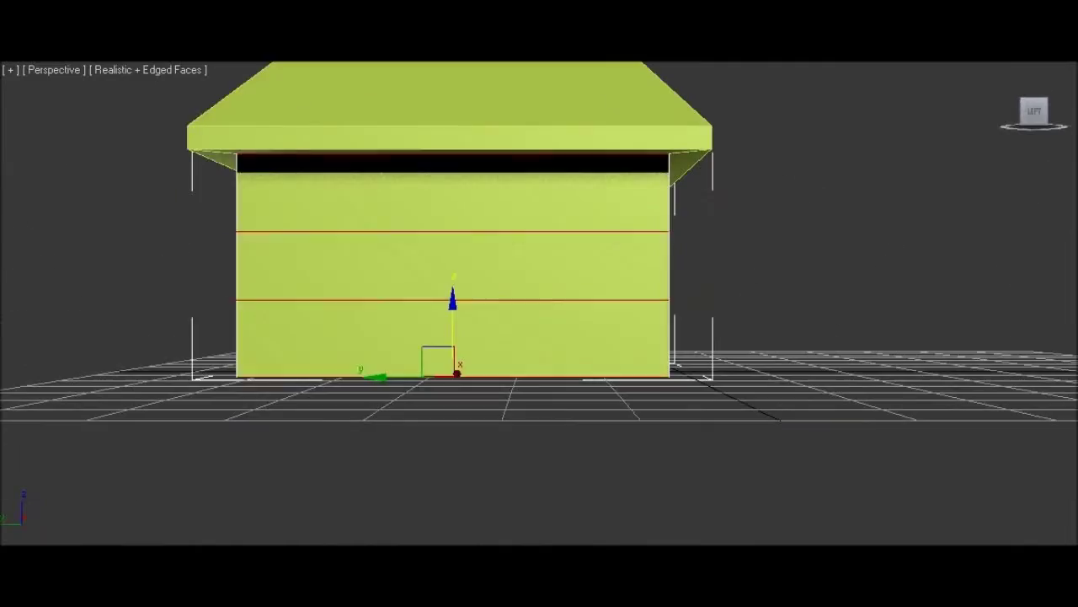
{"action": "mouse_move", "coordinate": [537, 450]}
{"action": "middle_mouse_down", "text": "alt"}
{"action": "mouse_move", "coordinate": [994, 414]}
{"action": "mouse_move", "coordinate": [1031, 225]}
{"action": "middle_mouse_up", "text": "alt"}
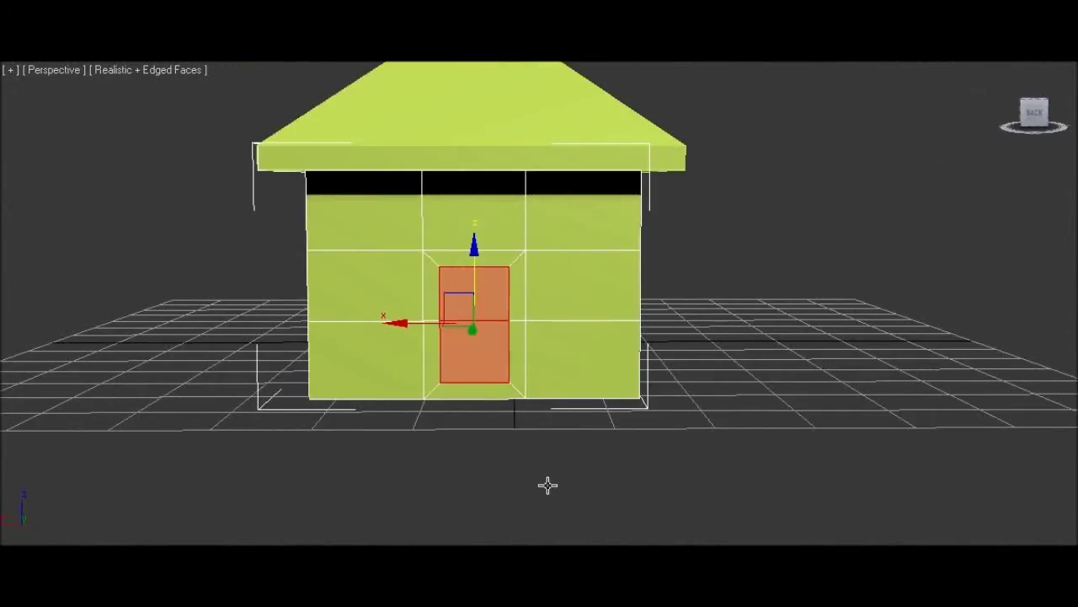
Step: Orbit close to the wall with the recessed door face, then zoom out
{"action": "middle_click_drag", "start_coordinate": [547, 486], "coordinate": [1006, 69], "text": "alt"}
{"action": "middle_click_drag", "start_coordinate": [556, 487], "coordinate": [537, 350], "text": "alt"}
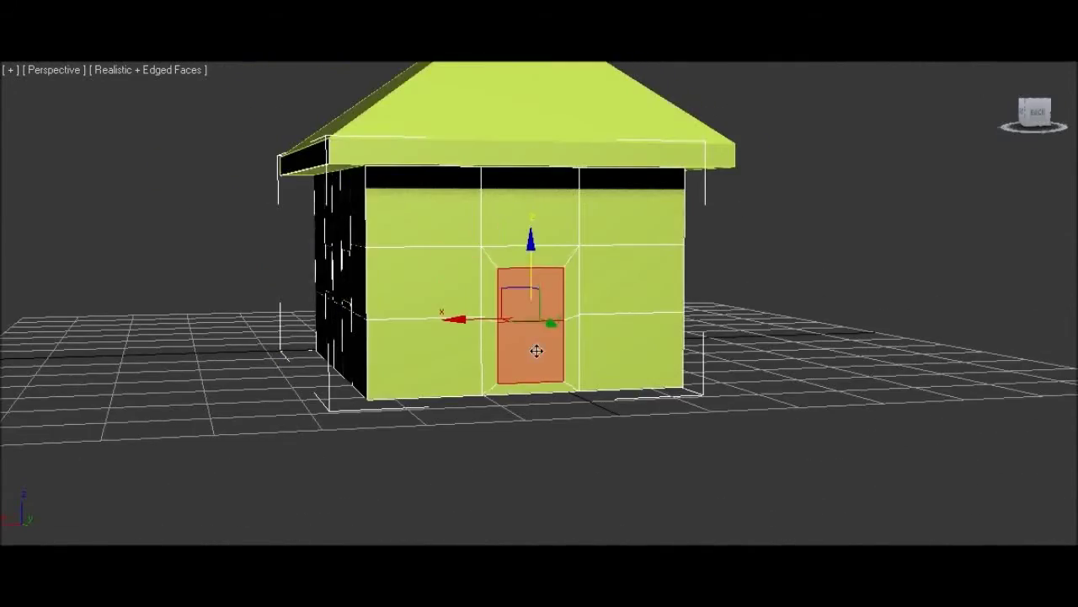
{"action": "mouse_move", "coordinate": [1039, 226]}
{"action": "middle_mouse_down", "text": "alt"}
{"action": "mouse_move", "coordinate": [544, 446]}
{"action": "mouse_move", "coordinate": [902, 338]}
{"action": "mouse_move", "coordinate": [886, 376]}
{"action": "mouse_move", "coordinate": [1000, 364]}
{"action": "mouse_move", "coordinate": [648, 359]}
{"action": "mouse_move", "coordinate": [607, 309]}
{"action": "mouse_move", "coordinate": [675, 379]}
{"action": "mouse_move", "coordinate": [927, 252]}
{"action": "mouse_move", "coordinate": [1035, 244]}
{"action": "mouse_move", "coordinate": [1035, 514]}
{"action": "mouse_move", "coordinate": [983, 342]}
{"action": "mouse_move", "coordinate": [717, 390]}
{"action": "mouse_move", "coordinate": [537, 274]}
{"action": "mouse_move", "coordinate": [712, 347]}
{"action": "mouse_move", "coordinate": [491, 394]}
{"action": "mouse_move", "coordinate": [1037, 221]}
{"action": "mouse_move", "coordinate": [771, 377]}
{"action": "mouse_move", "coordinate": [563, 455]}
{"action": "mouse_move", "coordinate": [1045, 224]}
{"action": "middle_mouse_up", "text": "alt"}
{"action": "scroll", "coordinate": [1044, 224], "scroll_direction": "down", "scroll_amount": 3}
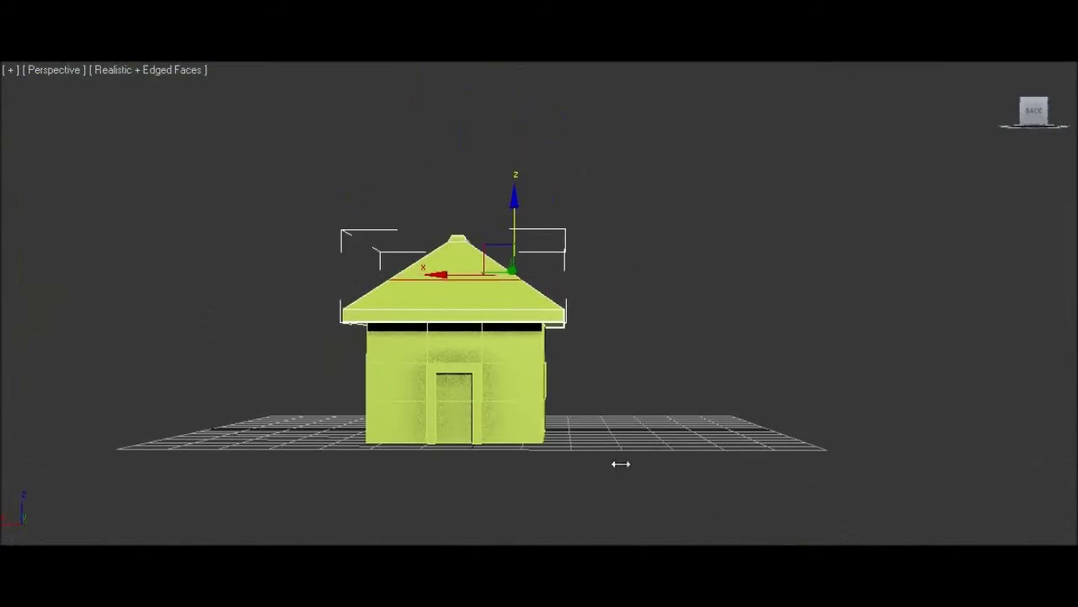
Step: Orbit to the window side of the house, then pan the view down and right
{"action": "mouse_move", "coordinate": [534, 396]}
{"action": "middle_mouse_down", "text": "alt"}
{"action": "mouse_move", "coordinate": [740, 460]}
{"action": "mouse_move", "coordinate": [766, 376]}
{"action": "mouse_move", "coordinate": [1019, 245]}
{"action": "middle_mouse_up", "text": "alt"}
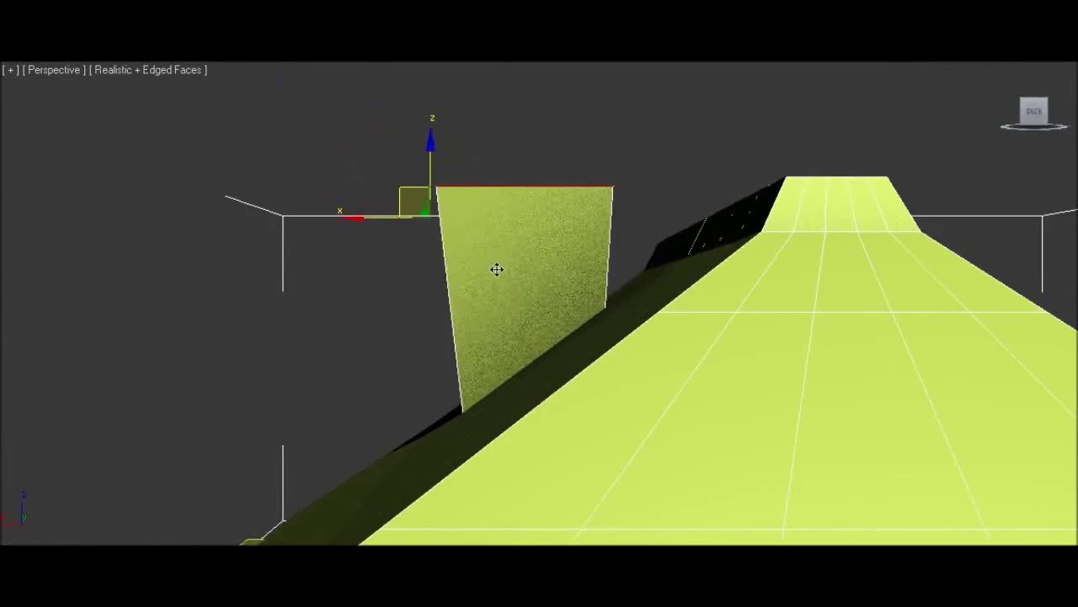
{"action": "middle_click_drag", "start_coordinate": [497, 269], "coordinate": [768, 301]}
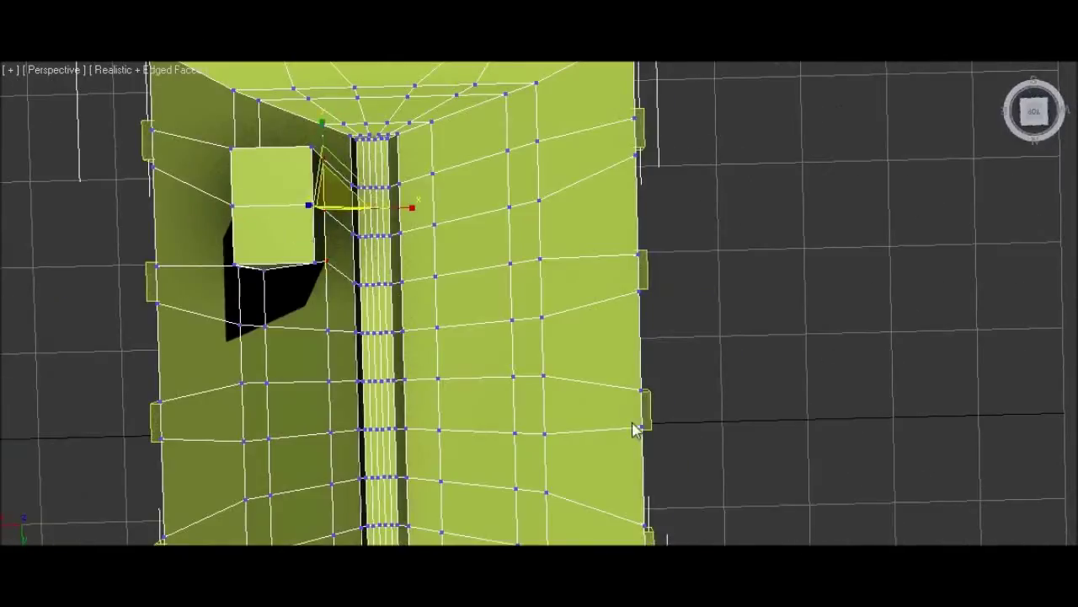
Step: Orbit over the roof and around the house to see the hollowed chimney from behind
{"action": "mouse_move", "coordinate": [635, 429]}
{"action": "middle_mouse_down", "text": "alt"}
{"action": "mouse_move", "coordinate": [683, 431]}
{"action": "mouse_move", "coordinate": [731, 286]}
{"action": "middle_mouse_up", "text": "alt"}
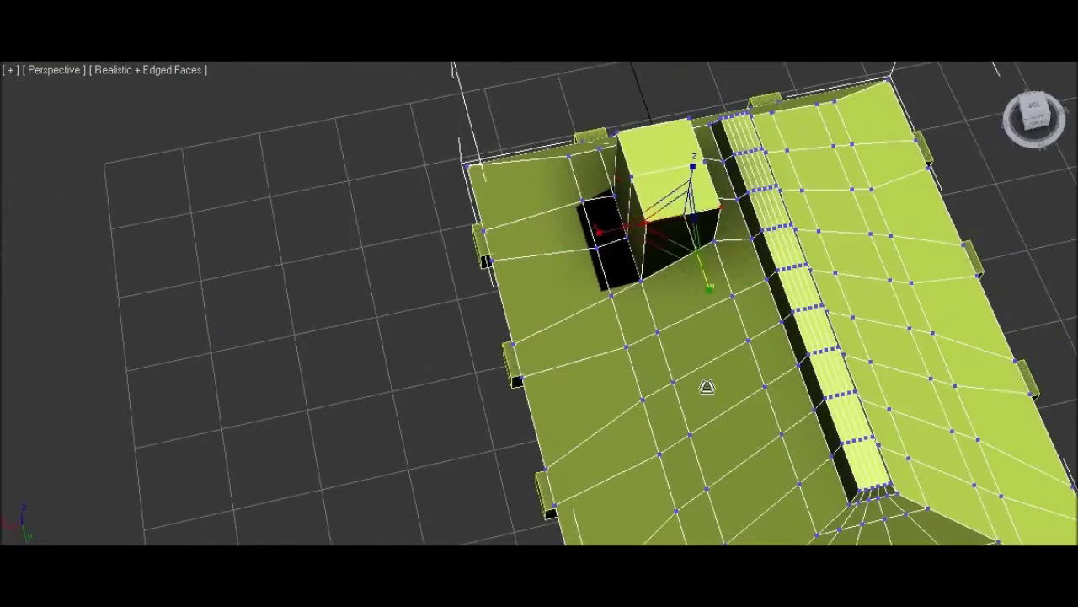
{"action": "middle_click_drag", "start_coordinate": [707, 386], "coordinate": [1001, 244], "text": "alt"}
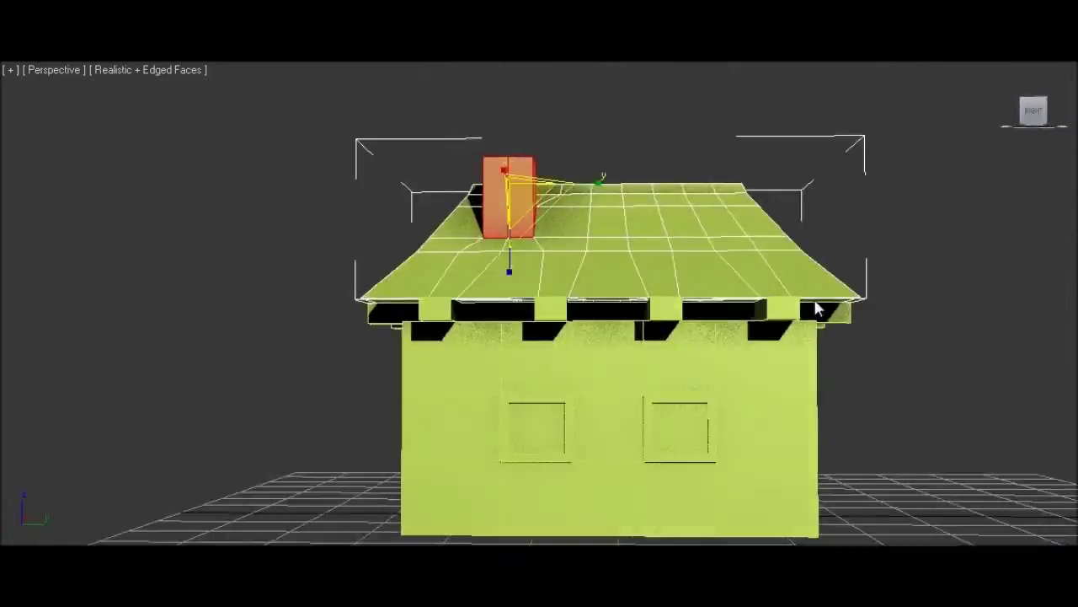
{"action": "scroll", "coordinate": [818, 309], "scroll_direction": "up", "scroll_amount": 5}
{"action": "middle_click_drag", "start_coordinate": [813, 445], "coordinate": [521, 476], "text": "alt"}
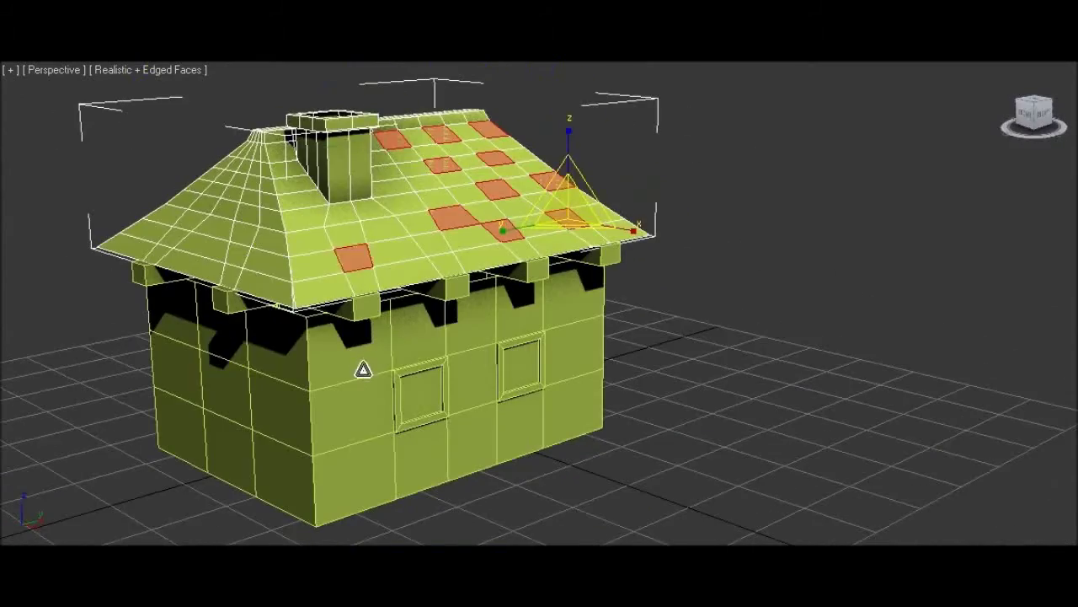
Step: Orbit around the roof toward the door side and zoom in on the raised tiles
{"action": "mouse_move", "coordinate": [483, 366]}
{"action": "middle_mouse_down", "text": "alt"}
{"action": "mouse_move", "coordinate": [851, 332]}
{"action": "mouse_move", "coordinate": [783, 316]}
{"action": "middle_mouse_up", "text": "alt"}
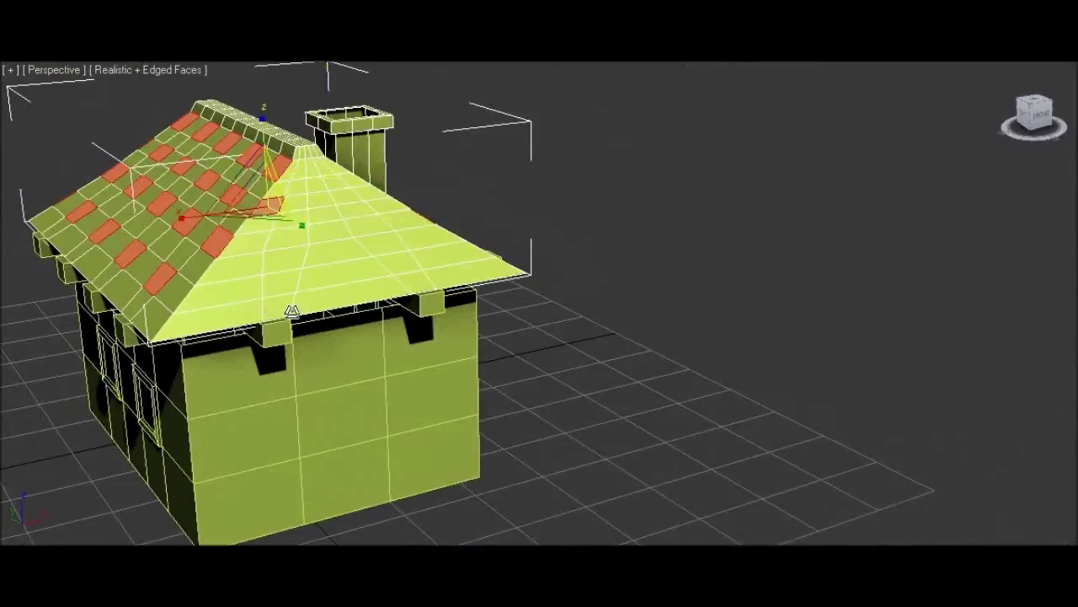
{"action": "middle_click_drag", "start_coordinate": [353, 351], "coordinate": [505, 354], "text": "alt"}
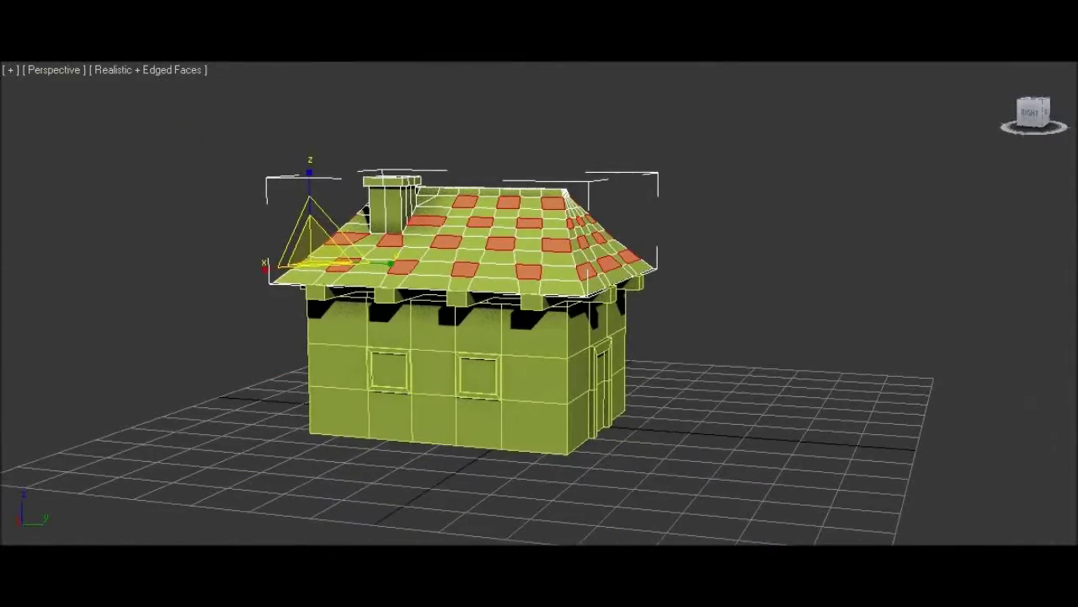
{"action": "middle_click_drag", "start_coordinate": [556, 472], "coordinate": [863, 326], "text": "alt"}
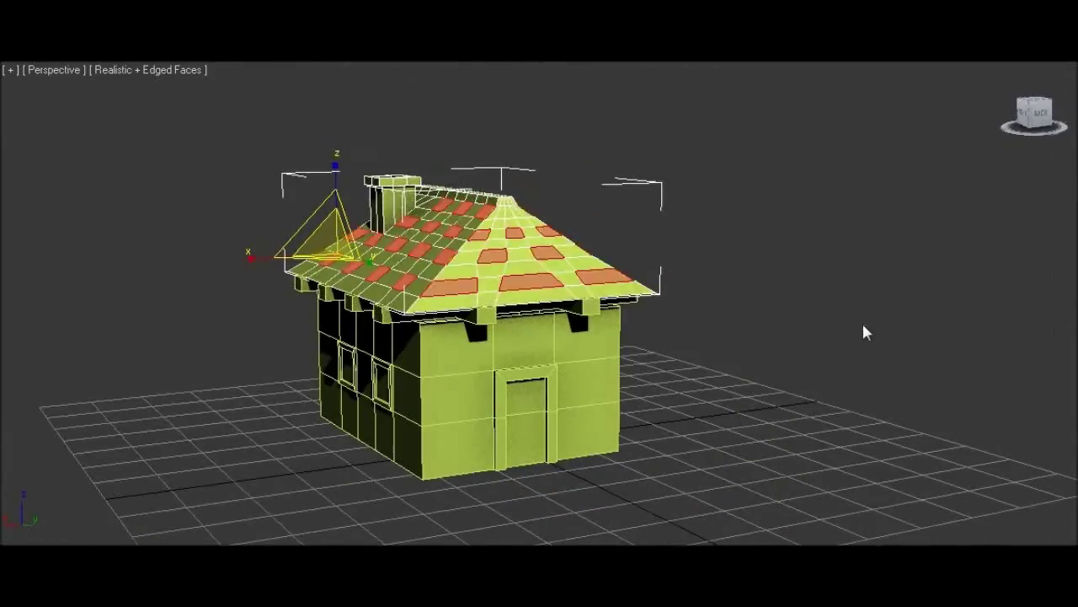
{"action": "mouse_move", "coordinate": [556, 455]}
{"action": "middle_mouse_down", "text": "alt"}
{"action": "mouse_move", "coordinate": [464, 368]}
{"action": "mouse_move", "coordinate": [295, 493]}
{"action": "middle_mouse_up", "text": "alt"}
{"action": "scroll", "coordinate": [464, 368], "scroll_direction": "up", "scroll_amount": 5}
Step: Orbit and zoom around the roof to reach its last untiled slope from above and the side
{"action": "scroll", "coordinate": [229, 204], "scroll_direction": "up", "scroll_amount": 5}
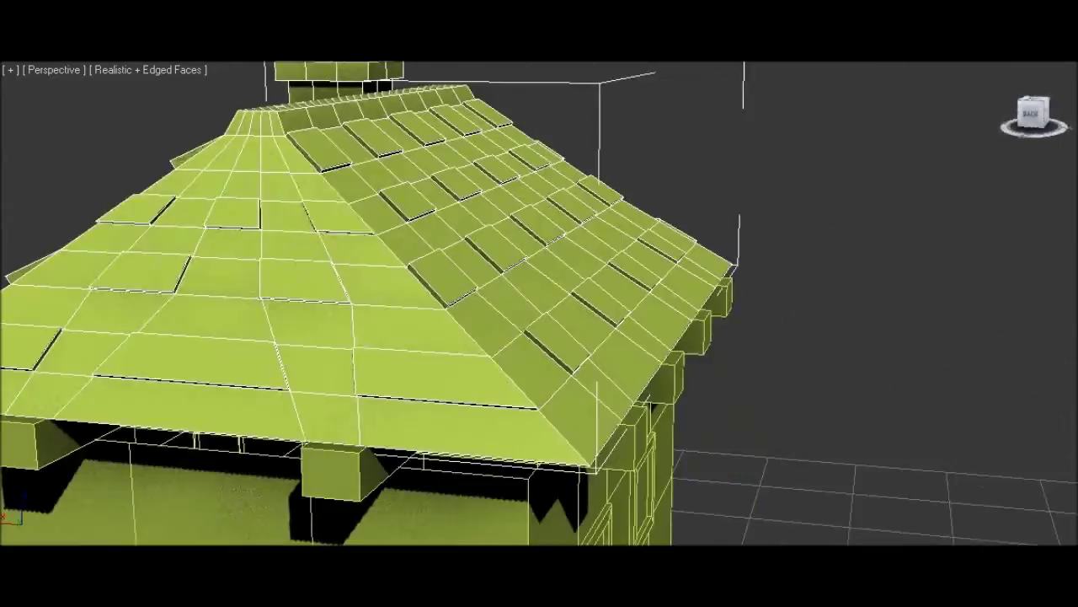
{"action": "mouse_move", "coordinate": [337, 253]}
{"action": "middle_mouse_down", "text": "alt"}
{"action": "mouse_move", "coordinate": [230, 204]}
{"action": "mouse_move", "coordinate": [501, 455]}
{"action": "middle_mouse_up", "text": "alt"}
{"action": "scroll", "coordinate": [229, 204], "scroll_direction": "down", "scroll_amount": 5}
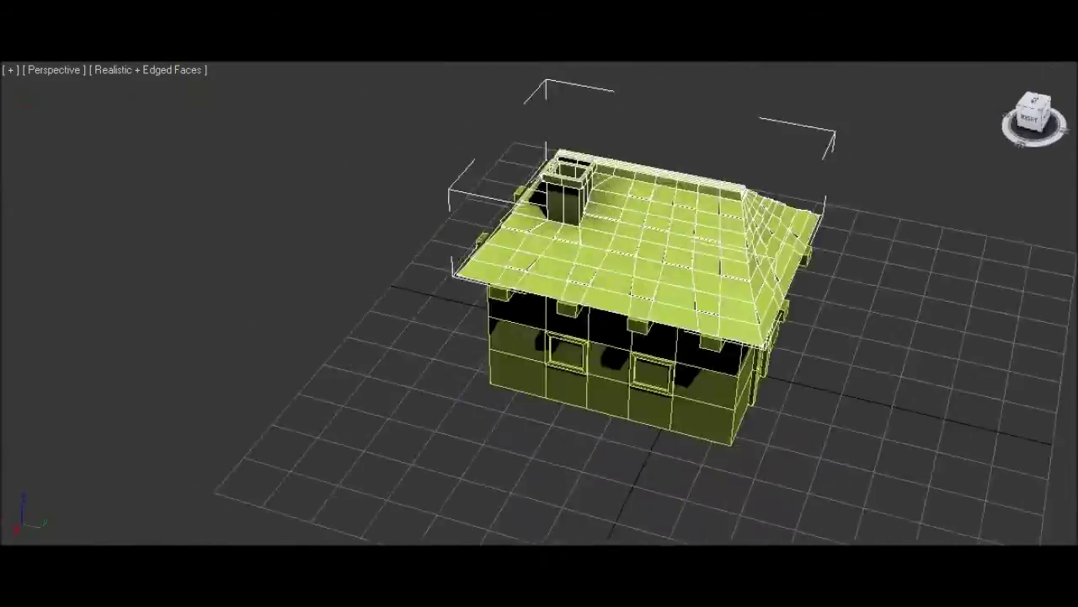
{"action": "scroll", "coordinate": [501, 454], "scroll_direction": "up", "scroll_amount": 5}
{"action": "scroll", "coordinate": [501, 454], "scroll_direction": "down", "scroll_amount": 5}
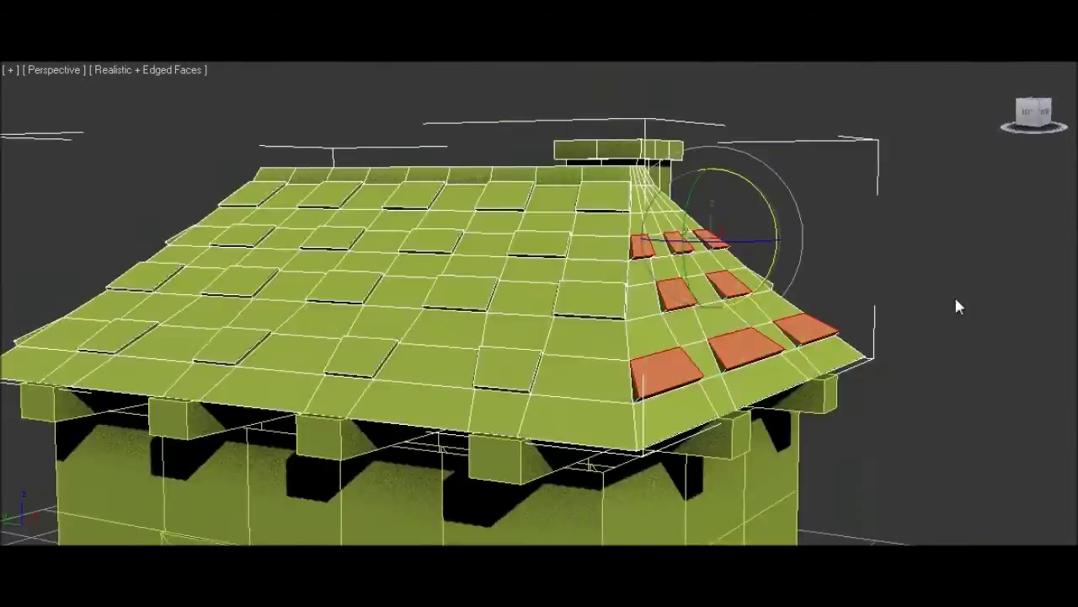
{"action": "middle_click_drag", "start_coordinate": [490, 414], "coordinate": [1024, 215], "text": "alt"}
{"action": "scroll", "coordinate": [673, 373], "scroll_direction": "up", "scroll_amount": 5}
{"action": "scroll", "coordinate": [1044, 232], "scroll_direction": "down", "scroll_amount": 5}
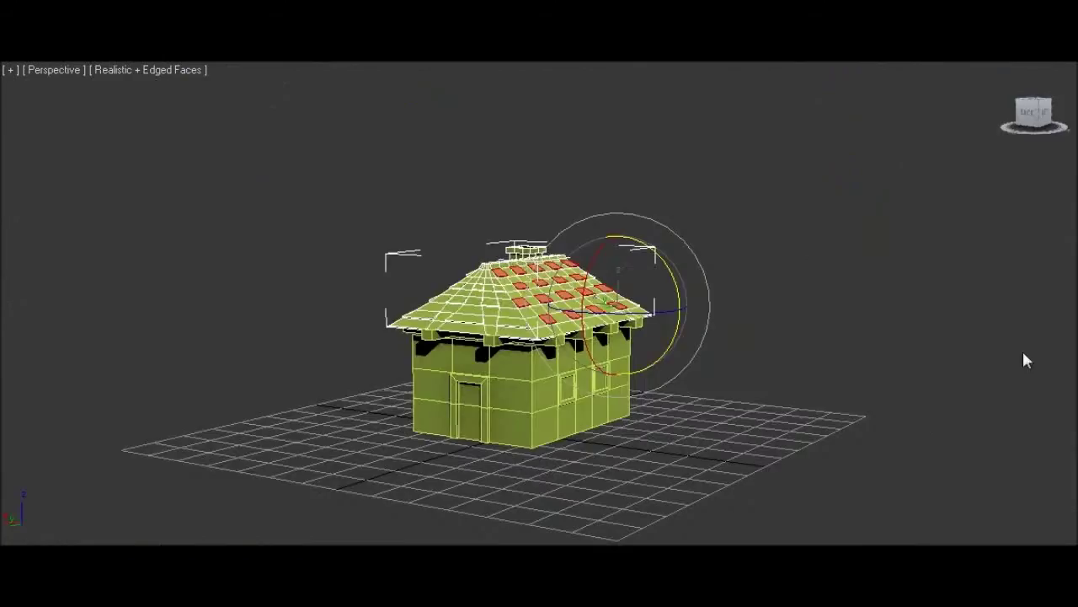
{"action": "middle_click_drag", "start_coordinate": [1023, 357], "coordinate": [1024, 216], "text": "alt"}
{"action": "scroll", "coordinate": [1024, 216], "scroll_direction": "up", "scroll_amount": 3}
{"action": "scroll", "coordinate": [1024, 216], "scroll_direction": "up", "scroll_amount": 3}
{"action": "scroll", "coordinate": [655, 389], "scroll_direction": "down", "scroll_amount": 5}
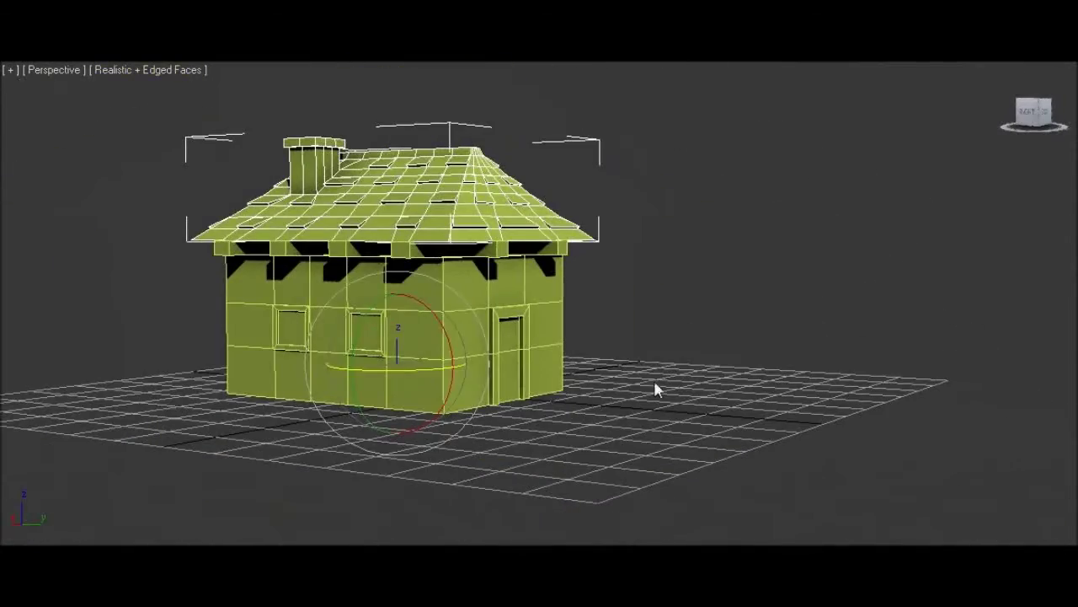
Step: Shift-drag a Copy of the house beside the original
{"action": "mouse_move", "coordinate": [812, 480]}
{"action": "middle_mouse_down", "text": "alt"}
{"action": "mouse_move", "coordinate": [1012, 242]}
{"action": "mouse_move", "coordinate": [804, 289]}
{"action": "mouse_move", "coordinate": [799, 354]}
{"action": "mouse_move", "coordinate": [925, 424]}
{"action": "middle_mouse_up", "text": "alt"}
{"action": "scroll", "coordinate": [805, 289], "scroll_direction": "down", "scroll_amount": 3}
{"action": "scroll", "coordinate": [799, 354], "scroll_direction": "up", "scroll_amount": 3}
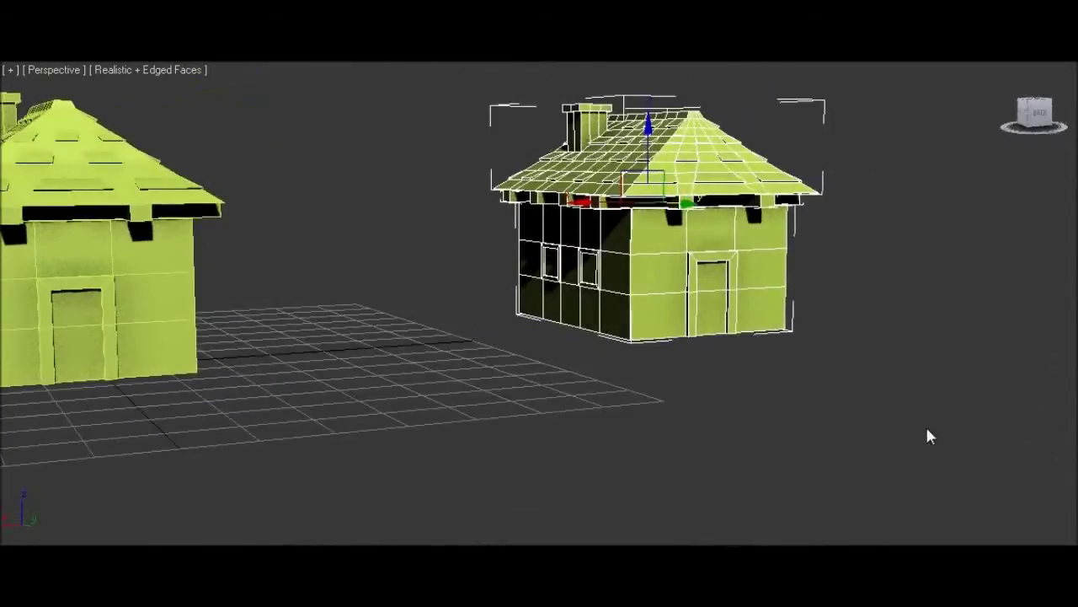
Step: Select the lower house and view the stacked houses from below, behind and the left
{"action": "middle_click_drag", "start_coordinate": [1059, 225], "coordinate": [592, 516], "text": "alt"}
{"action": "left_click", "coordinate": [593, 516]}
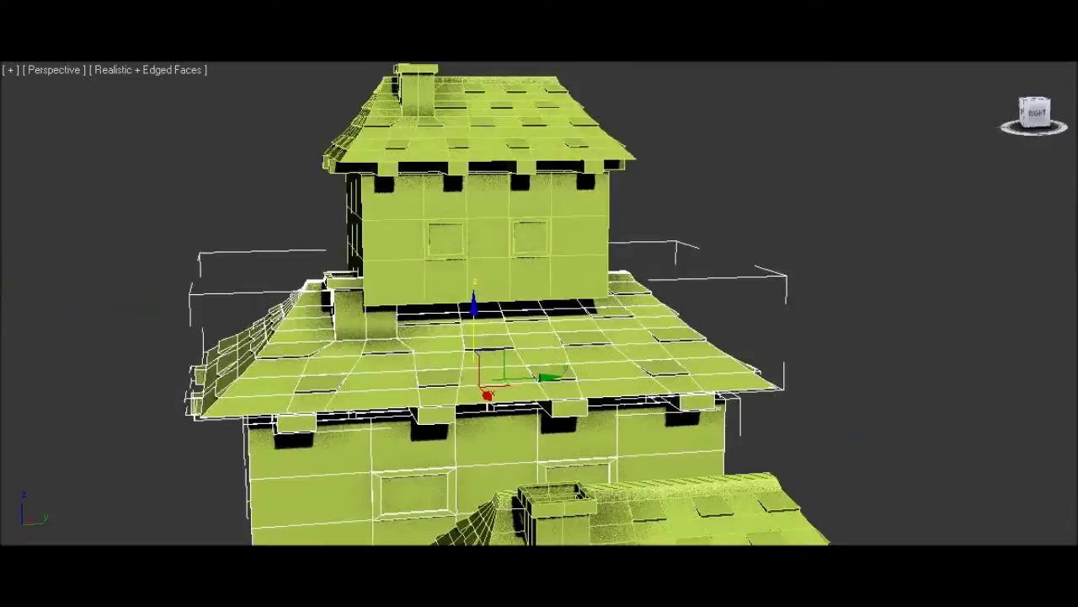
{"action": "middle_click_drag", "start_coordinate": [540, 379], "coordinate": [472, 210], "text": "alt"}
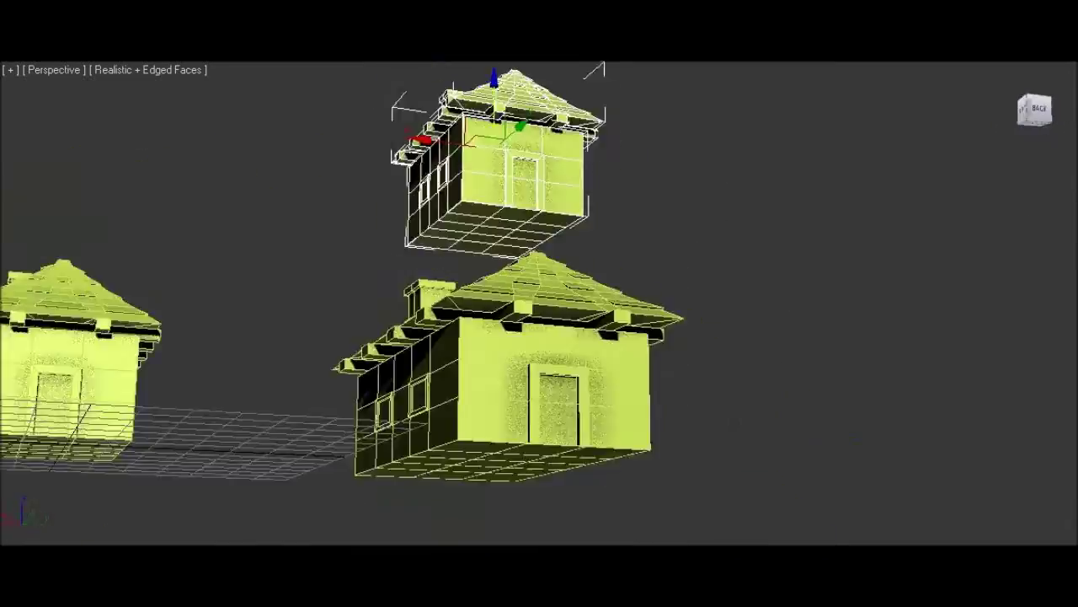
{"action": "middle_click_drag", "start_coordinate": [1022, 239], "coordinate": [903, 290], "text": "alt"}
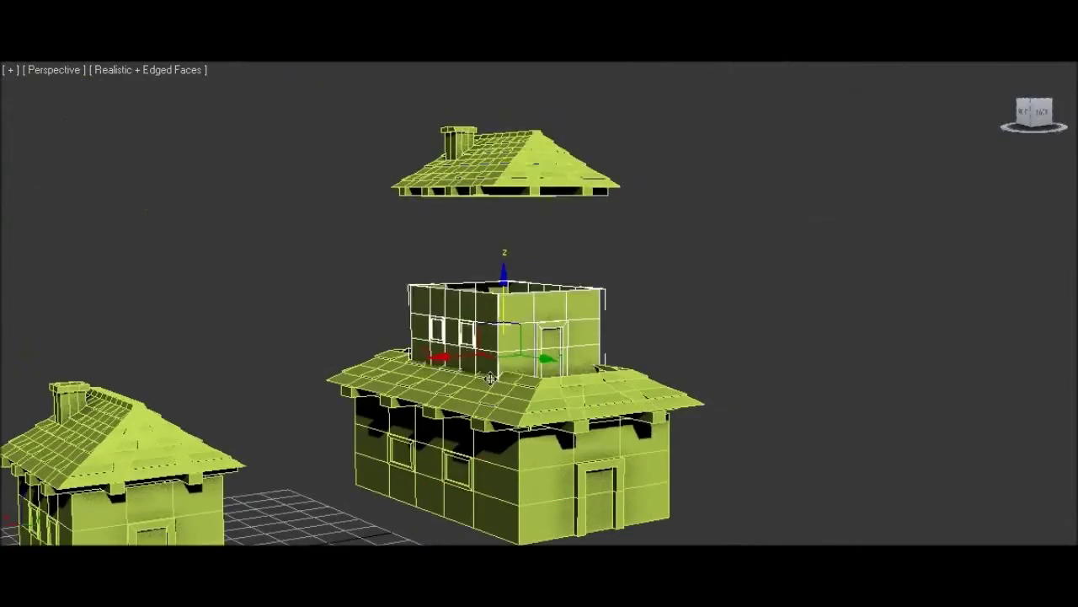
{"action": "scroll", "coordinate": [879, 413], "scroll_direction": "up", "scroll_amount": 5}
Step: Orbit between high, low and level views to check the upper storey's alignment
{"action": "middle_click_drag", "start_coordinate": [778, 373], "coordinate": [1052, 234], "text": "alt"}
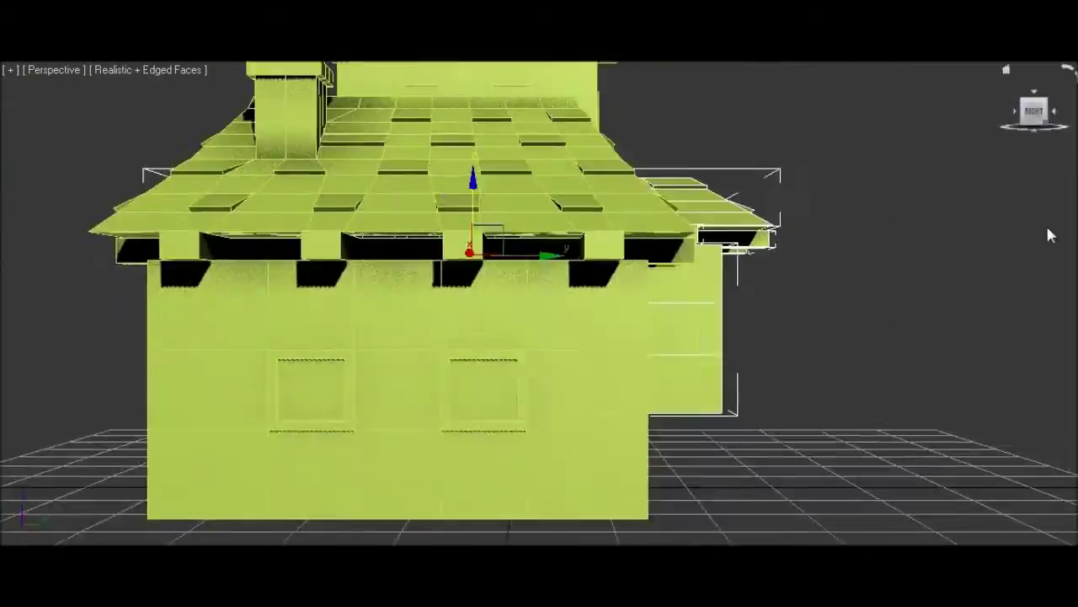
{"action": "scroll", "coordinate": [1051, 233], "scroll_direction": "down", "scroll_amount": 6}
{"action": "middle_click_drag", "start_coordinate": [540, 337], "coordinate": [438, 252], "text": "alt"}
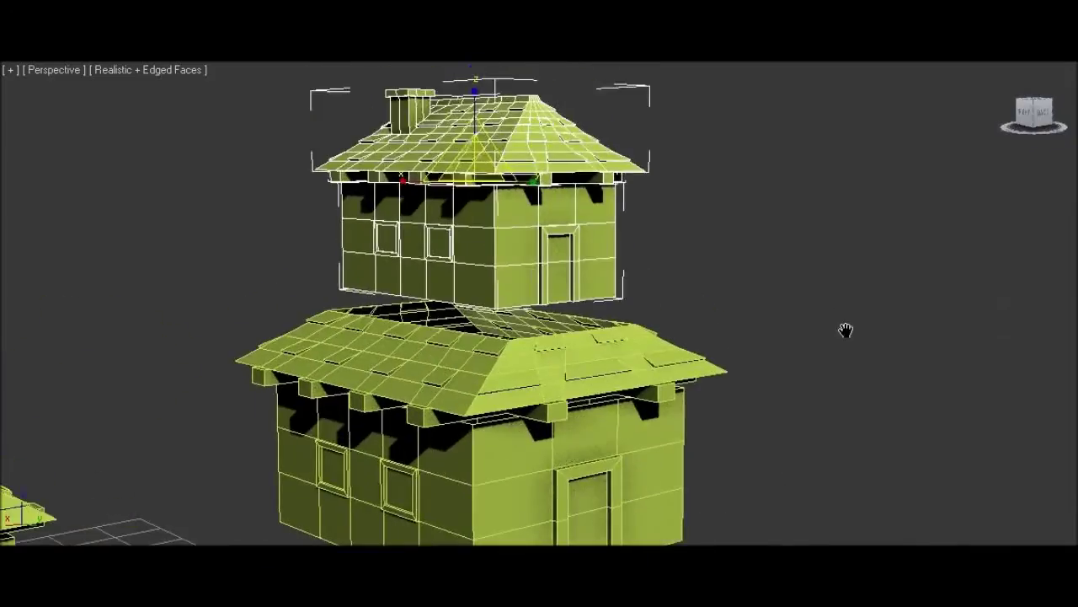
{"action": "middle_click_drag", "start_coordinate": [845, 331], "coordinate": [851, 388], "text": "alt"}
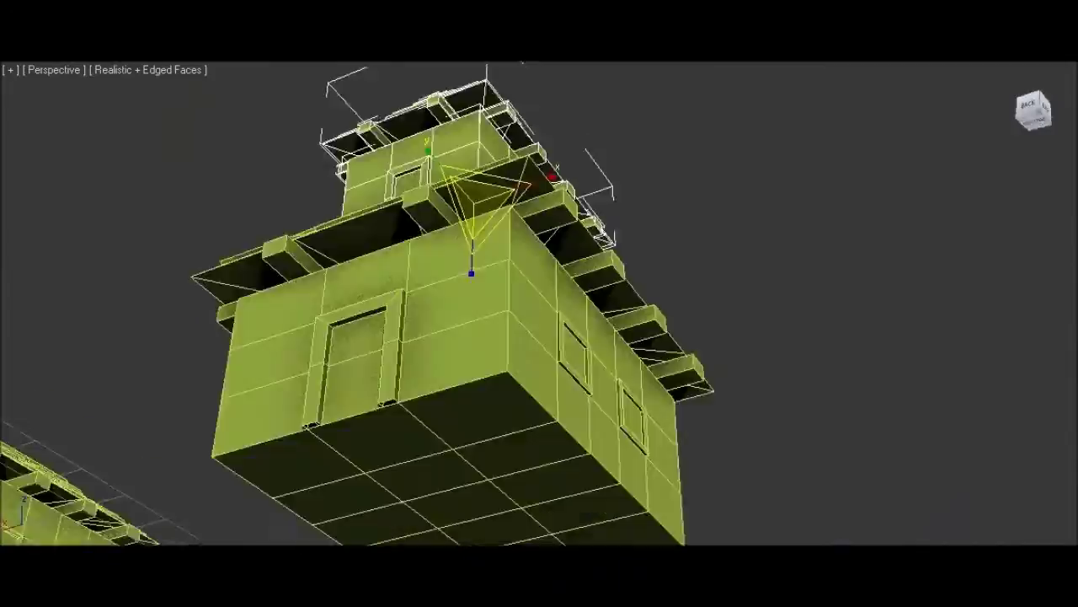
{"action": "middle_click_drag", "start_coordinate": [756, 363], "coordinate": [756, 421], "text": "alt"}
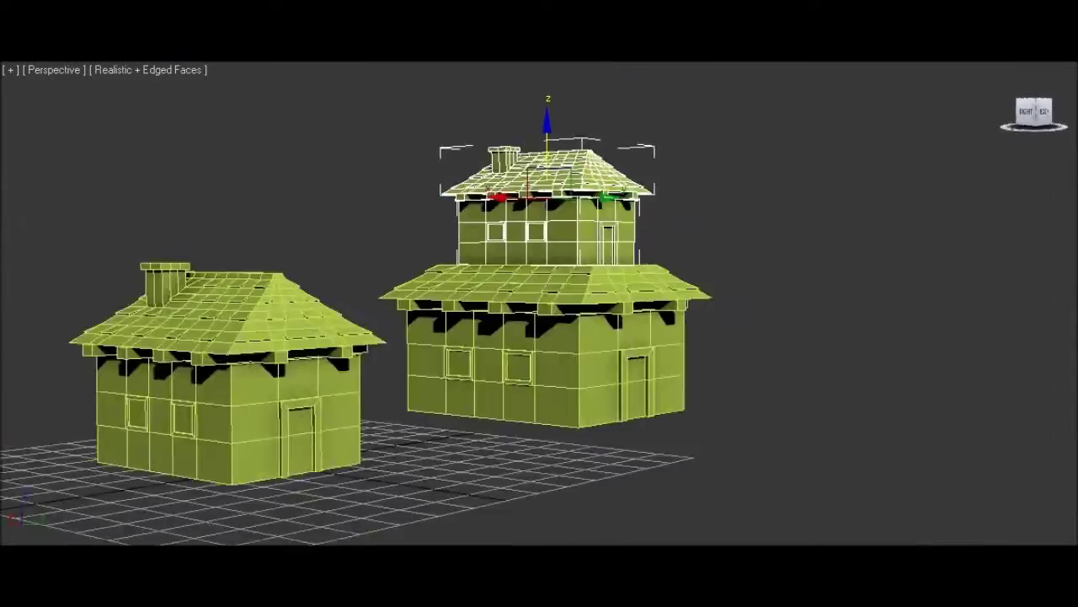
{"action": "middle_click_drag", "start_coordinate": [446, 472], "coordinate": [455, 431], "text": "alt"}
{"action": "scroll", "coordinate": [455, 430], "scroll_direction": "up", "scroll_amount": 5}
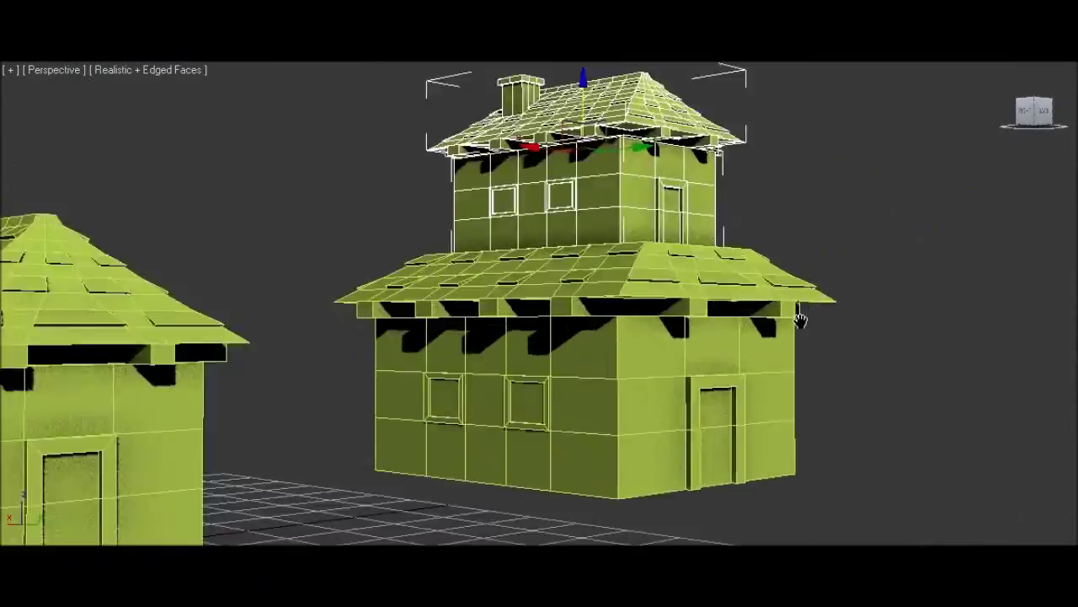
{"action": "middle_click_drag", "start_coordinate": [1014, 202], "coordinate": [1014, 270], "text": "alt"}
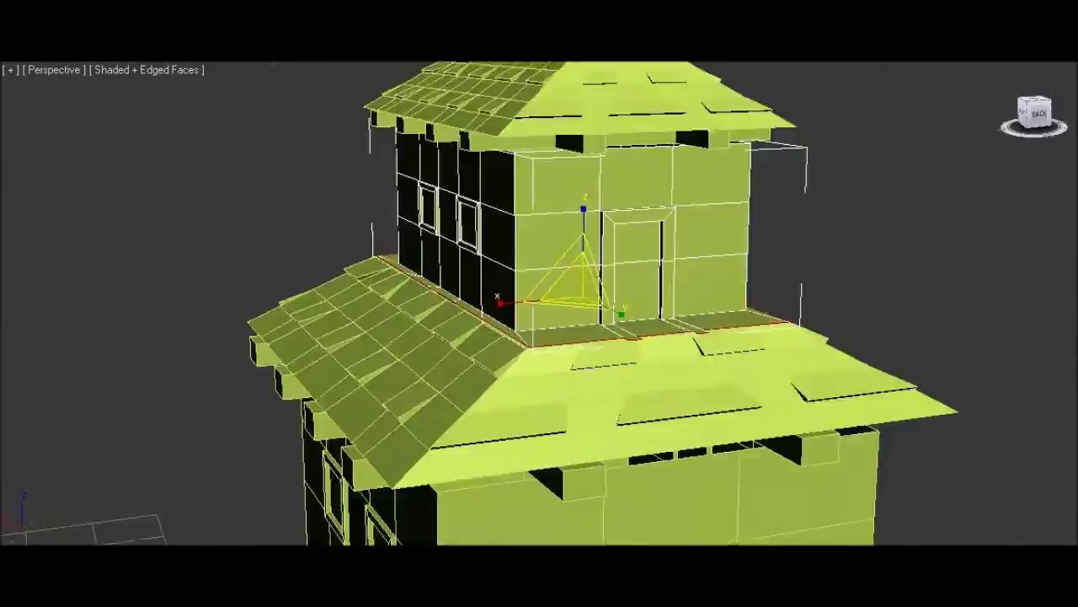
Step: Zoom in on the roof edge where the upper storey meets the lower roof
{"action": "scroll", "coordinate": [414, 446], "scroll_direction": "up", "scroll_amount": 5}
{"action": "middle_click_drag", "start_coordinate": [414, 446], "coordinate": [949, 306], "text": "alt"}
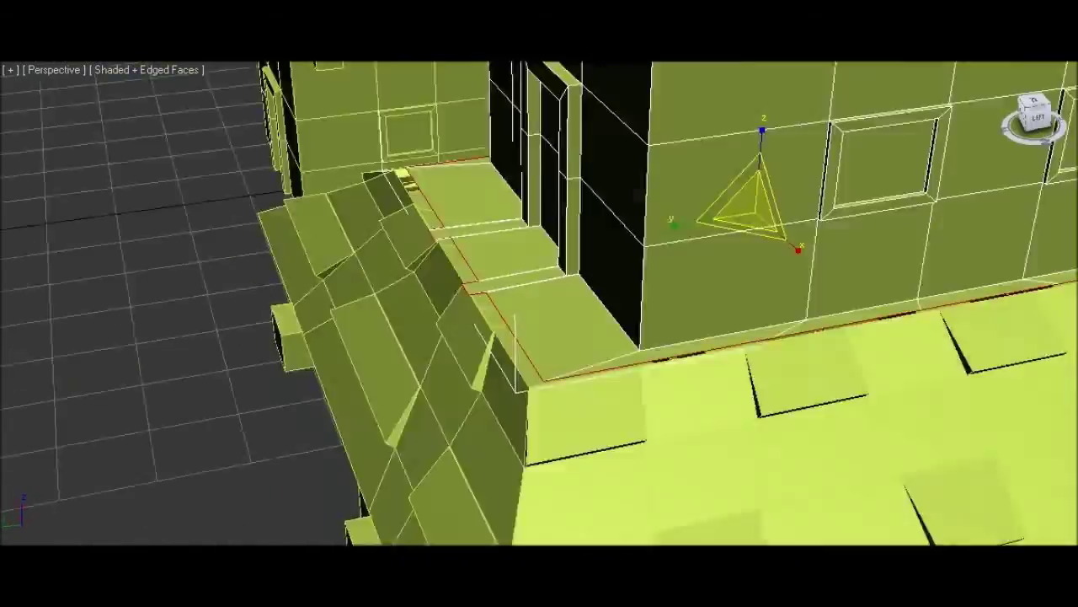
{"action": "middle_click_drag", "start_coordinate": [150, 93], "coordinate": [380, 284], "text": "alt"}
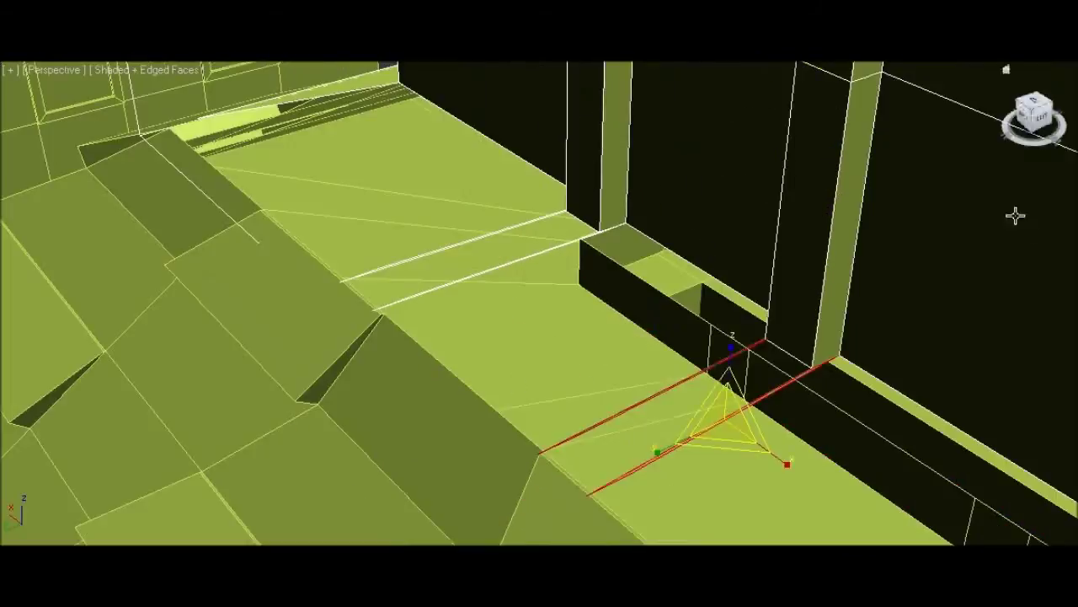
{"action": "scroll", "coordinate": [1039, 231], "scroll_direction": "down", "scroll_amount": 5}
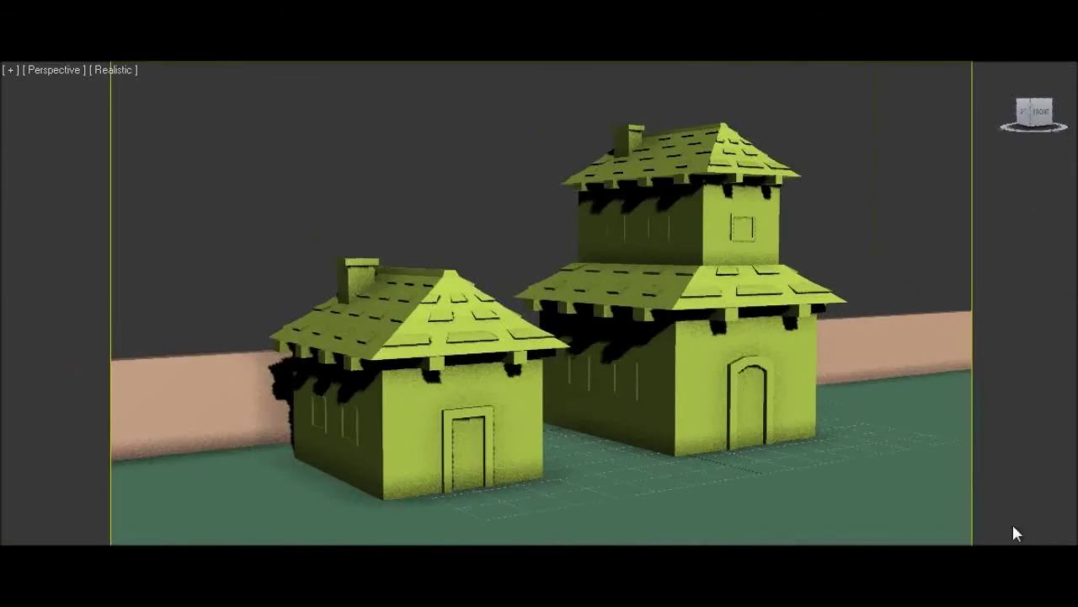
Step: Turn on Edged Faces with F4 and inspect the street scene from front and elevated views
{"action": "middle_click_drag", "start_coordinate": [1015, 533], "coordinate": [840, 274], "text": "alt"}
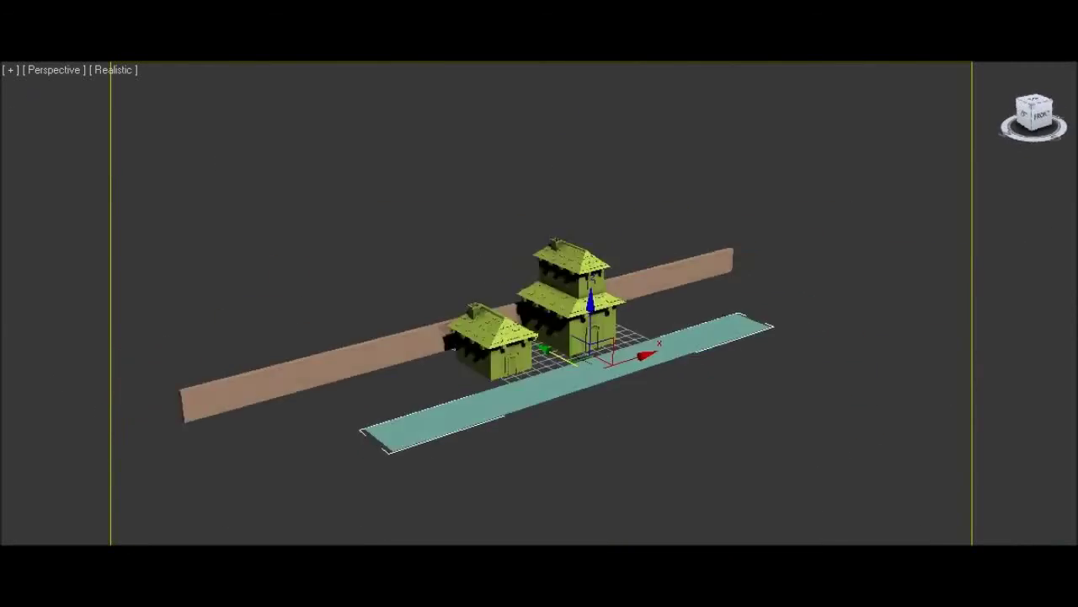
{"action": "key", "text": "F4"}
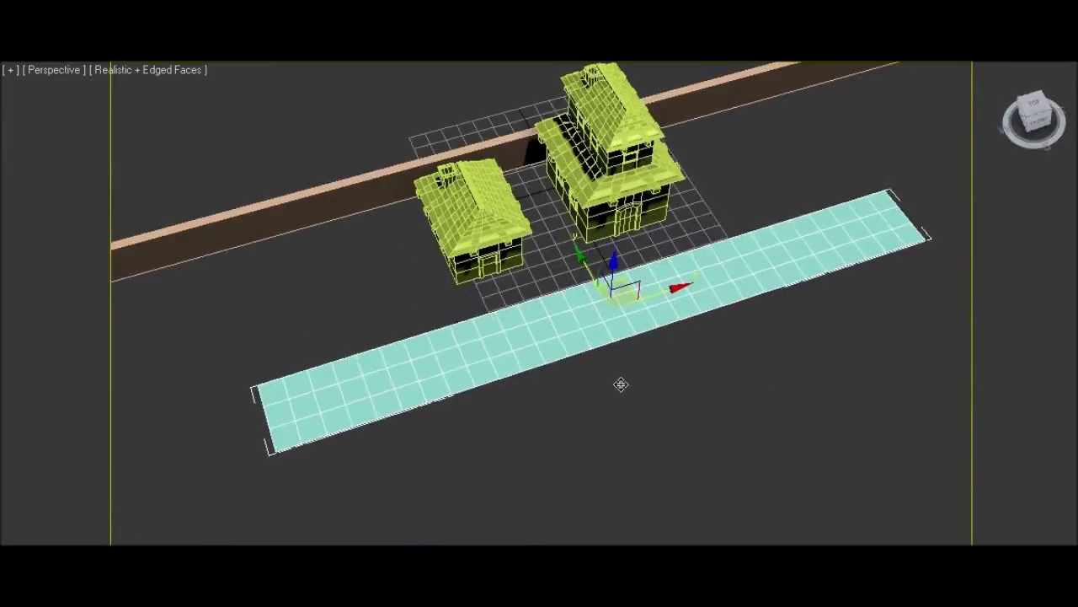
{"action": "mouse_move", "coordinate": [620, 380]}
{"action": "middle_mouse_down", "text": "alt"}
{"action": "mouse_move", "coordinate": [836, 313]}
{"action": "mouse_move", "coordinate": [662, 385]}
{"action": "mouse_move", "coordinate": [649, 482]}
{"action": "middle_mouse_up", "text": "alt"}
{"action": "scroll", "coordinate": [837, 313], "scroll_direction": "down", "scroll_amount": 5}
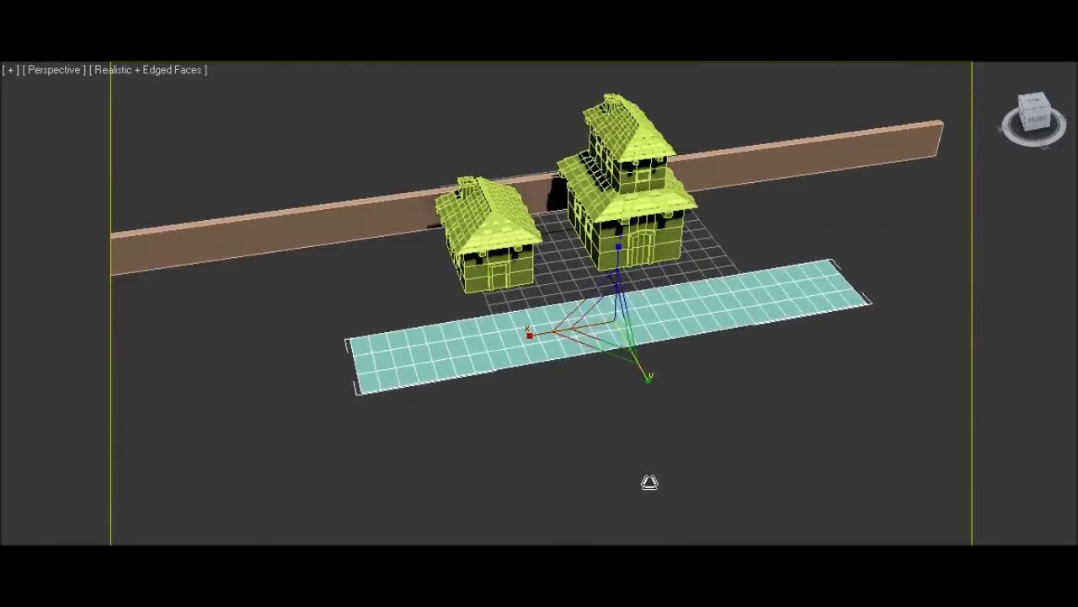
{"action": "left_click", "coordinate": [1035, 125]}
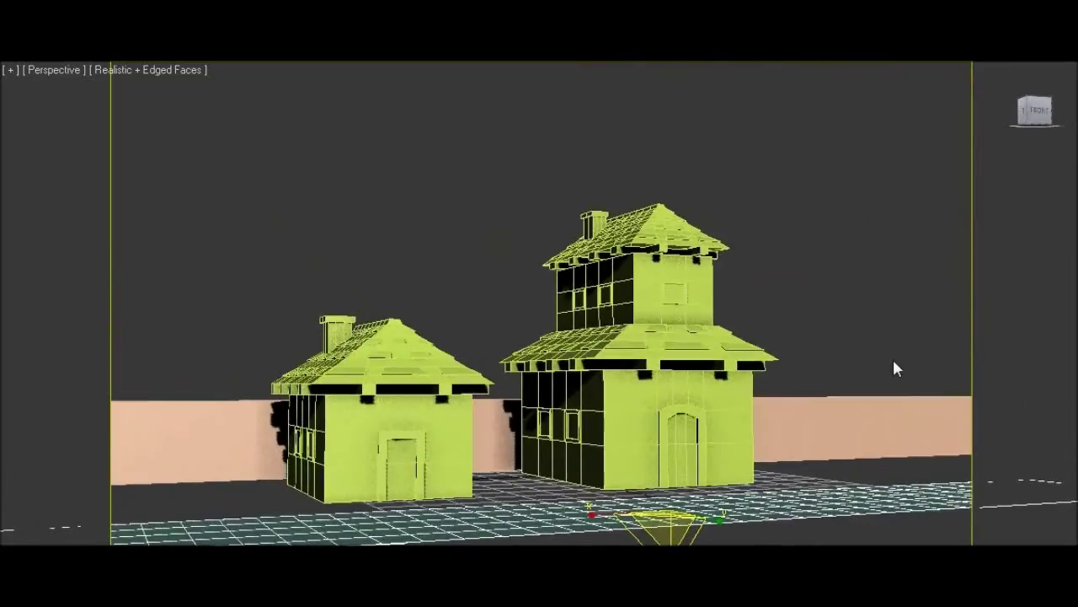
{"action": "mouse_move", "coordinate": [893, 356]}
{"action": "middle_mouse_down", "text": "alt"}
{"action": "mouse_move", "coordinate": [733, 281]}
{"action": "mouse_move", "coordinate": [886, 330]}
{"action": "middle_mouse_up", "text": "alt"}
{"action": "middle_click_drag", "start_coordinate": [696, 535], "coordinate": [717, 454], "text": "alt"}
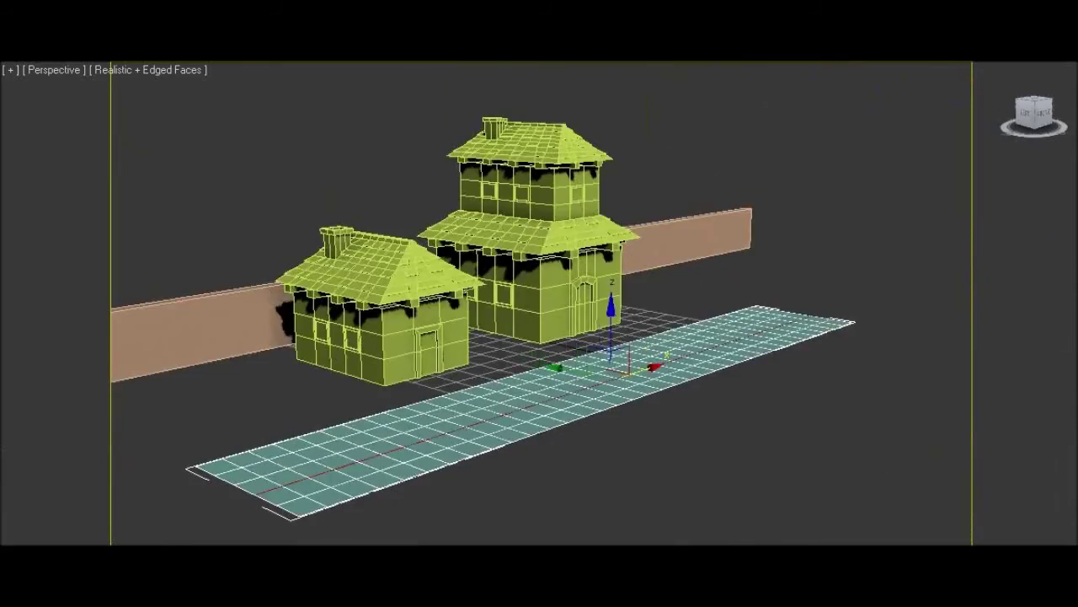
Step: Switch to a top view and shift the view so the houses sit further right
{"action": "left_click", "coordinate": [1035, 104]}
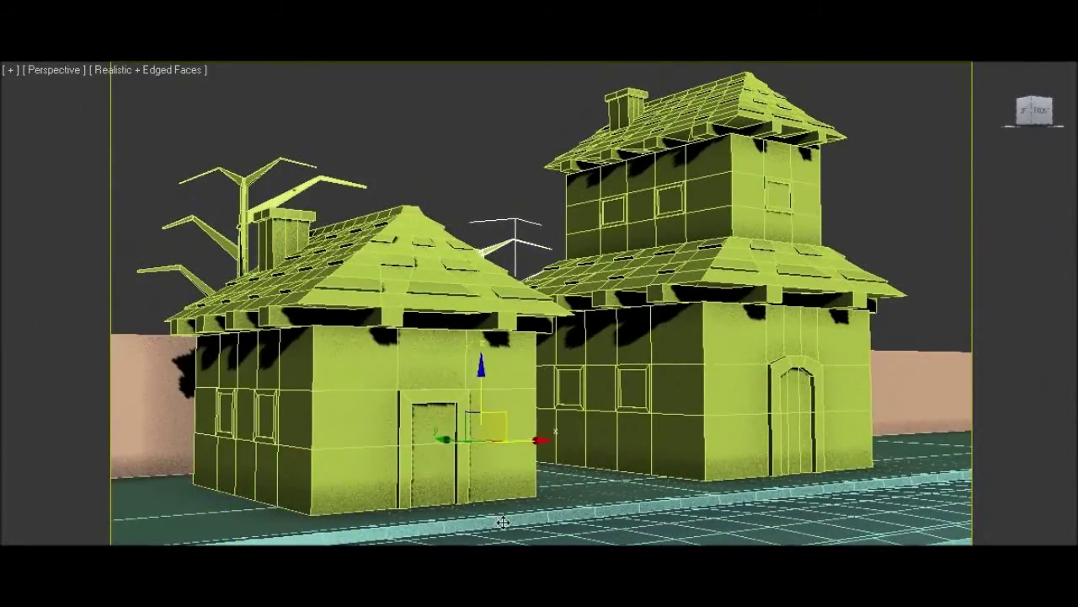
{"action": "middle_click_drag", "start_coordinate": [678, 512], "coordinate": [794, 205]}
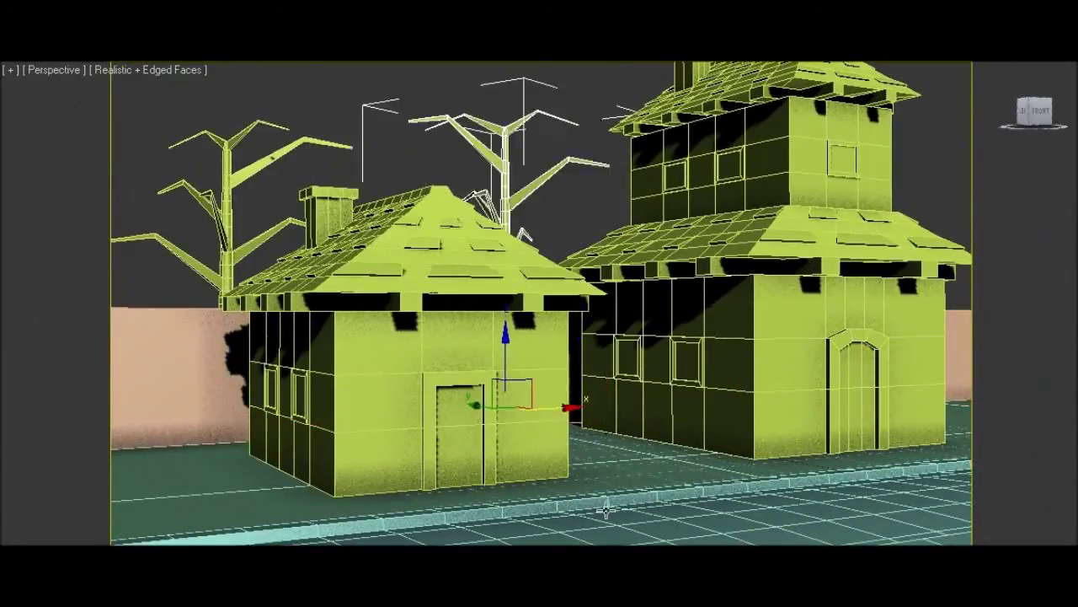